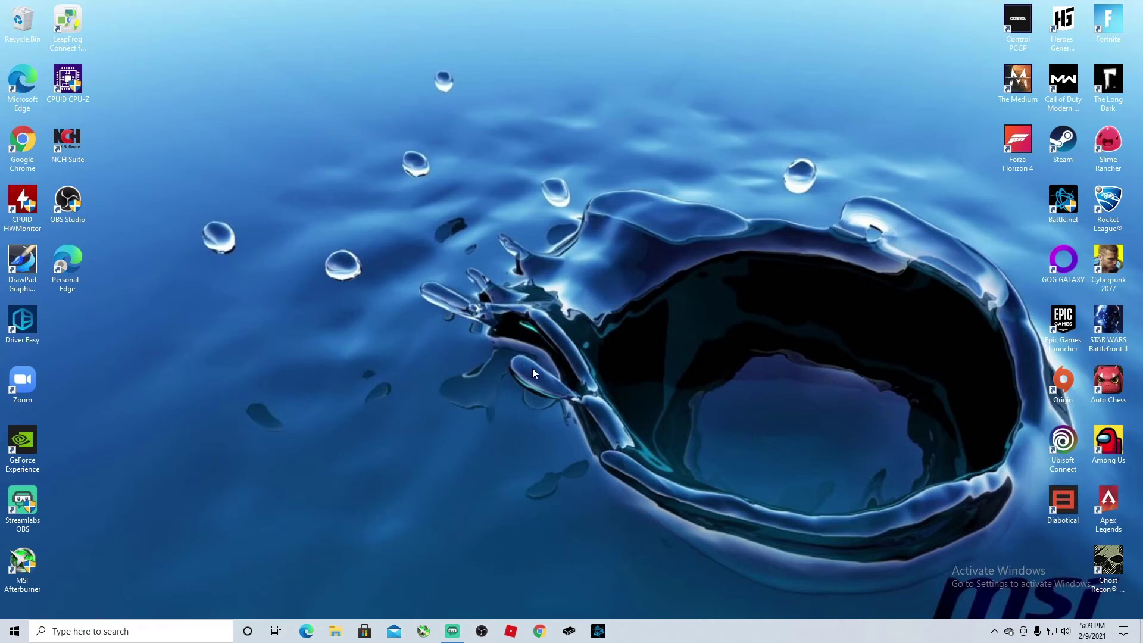
Right-click empty desktop space to show the menu with Display settings and Personalize
{"action": "right_click", "coordinate": [400, 382]}
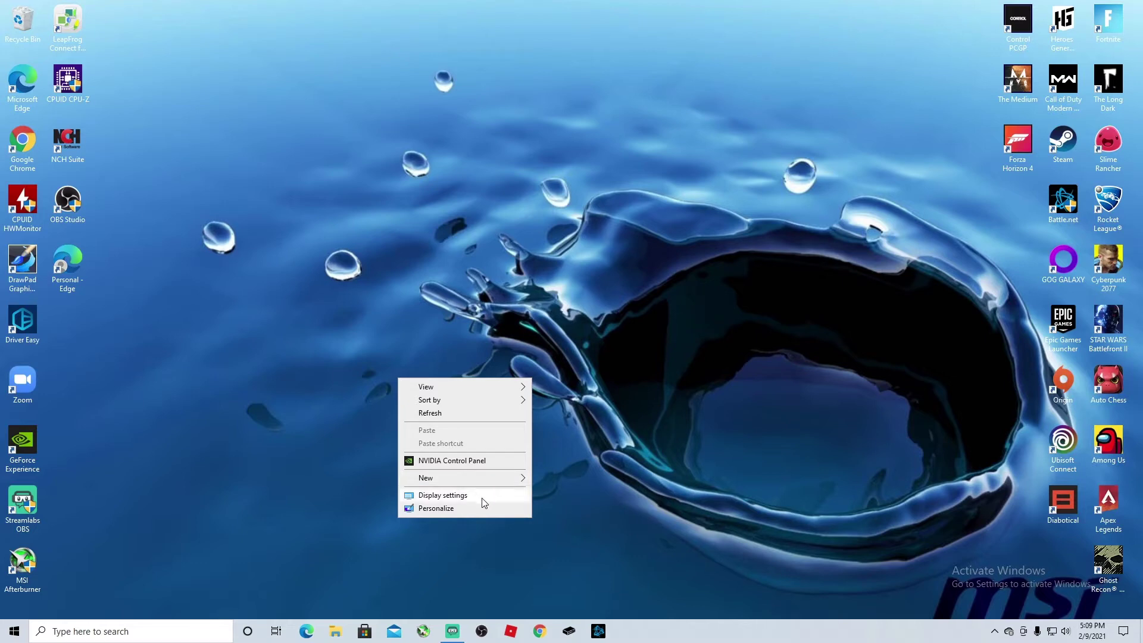
{"action": "right_click", "coordinate": [703, 336]}
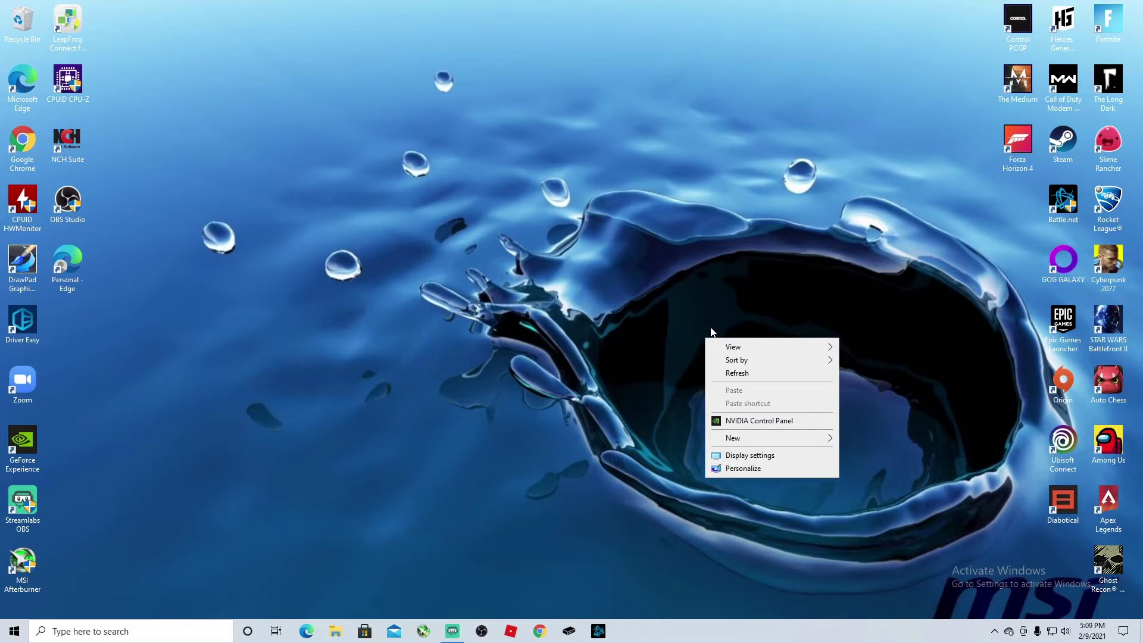
{"action": "right_click", "coordinate": [468, 307]}
{"action": "right_click", "coordinate": [610, 260]}
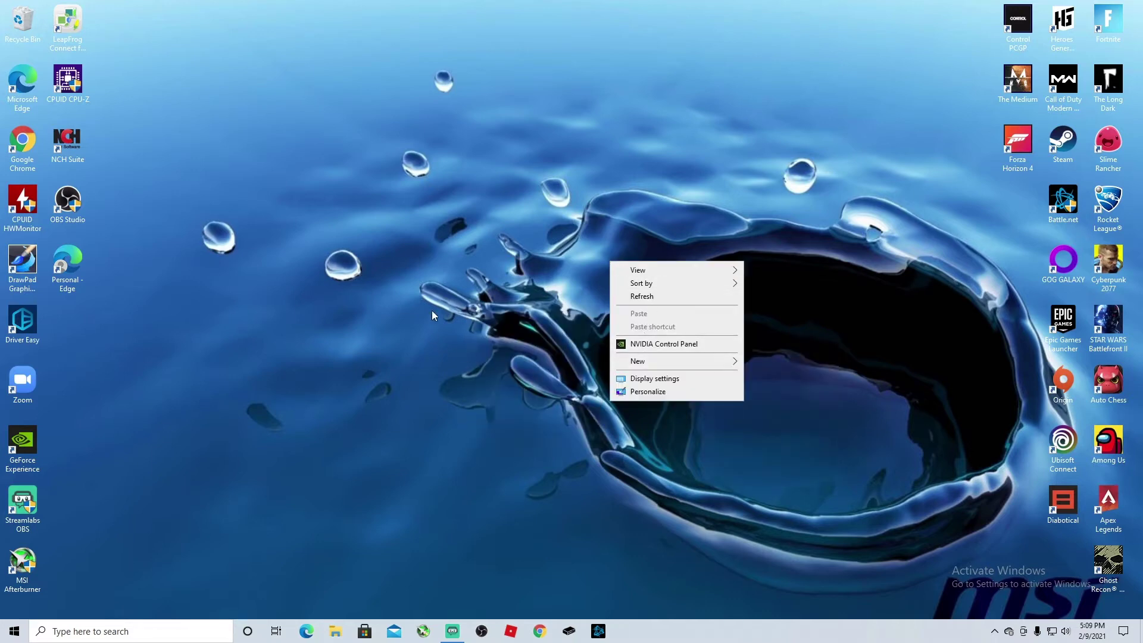
{"action": "right_click", "coordinate": [441, 255]}
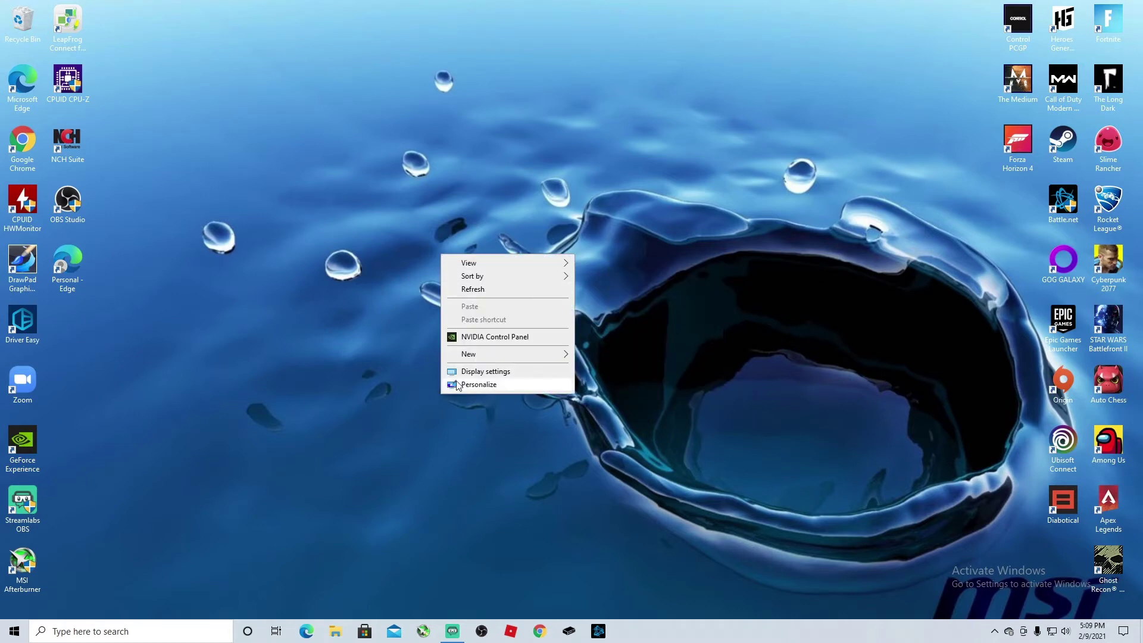
{"action": "left_click", "coordinate": [500, 372]}
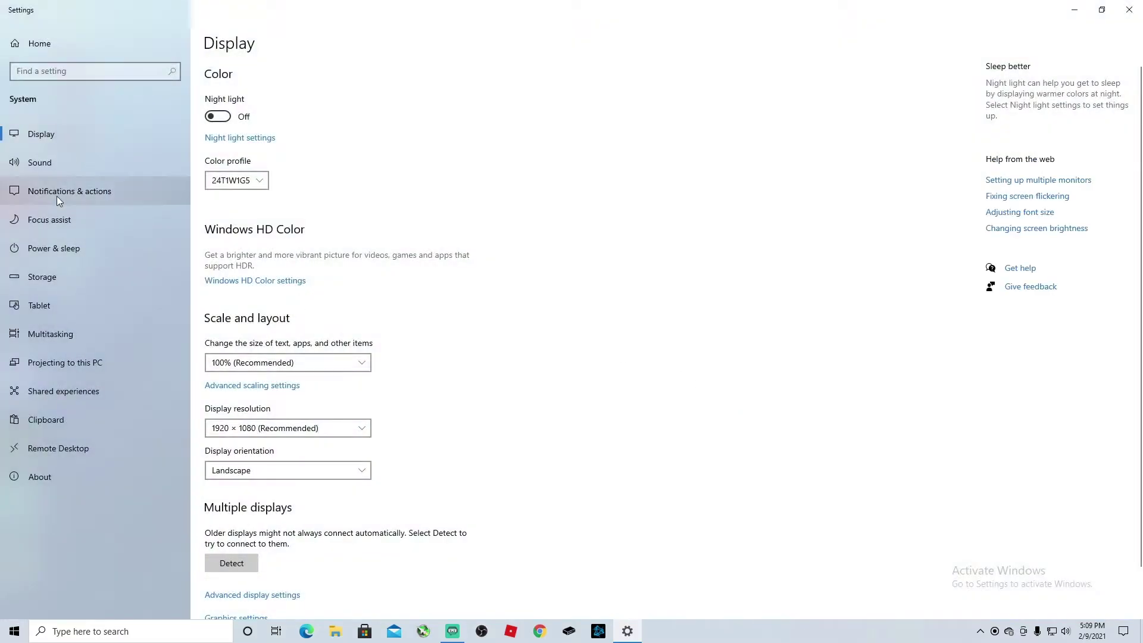
{"action": "left_click", "coordinate": [57, 251]}
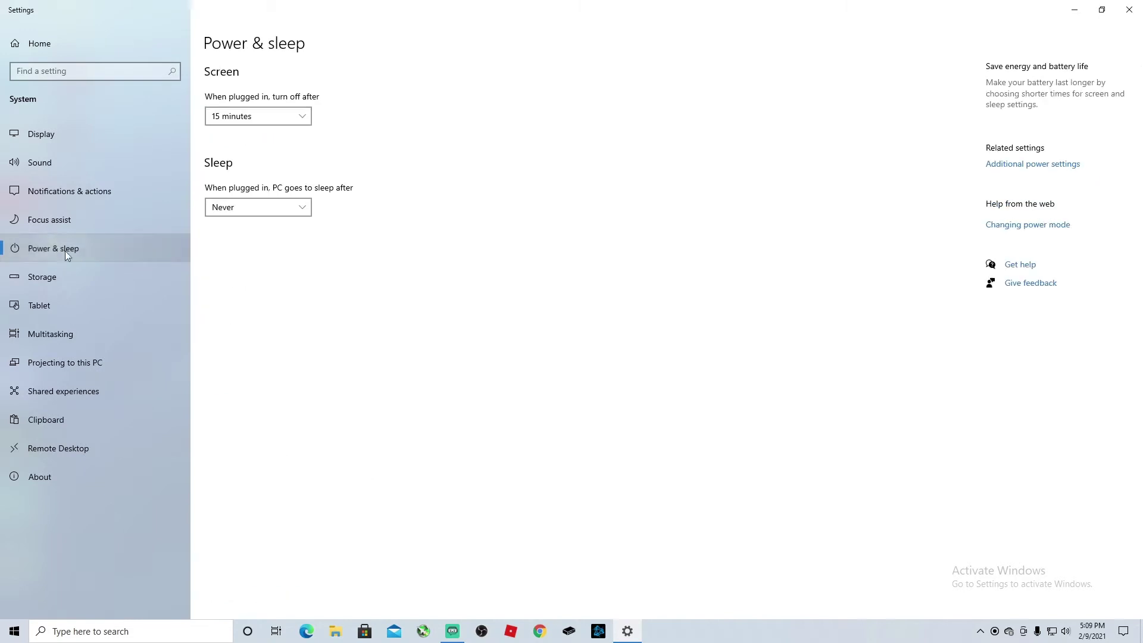
{"action": "left_click", "coordinate": [1036, 166]}
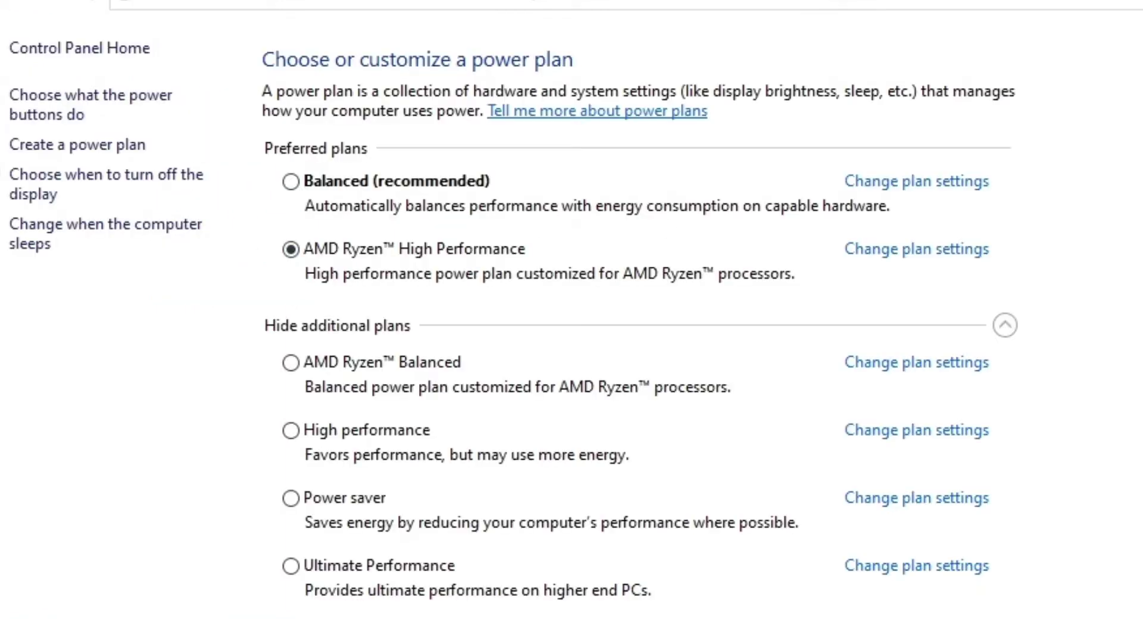
{"action": "left_click", "coordinate": [1135, 13]}
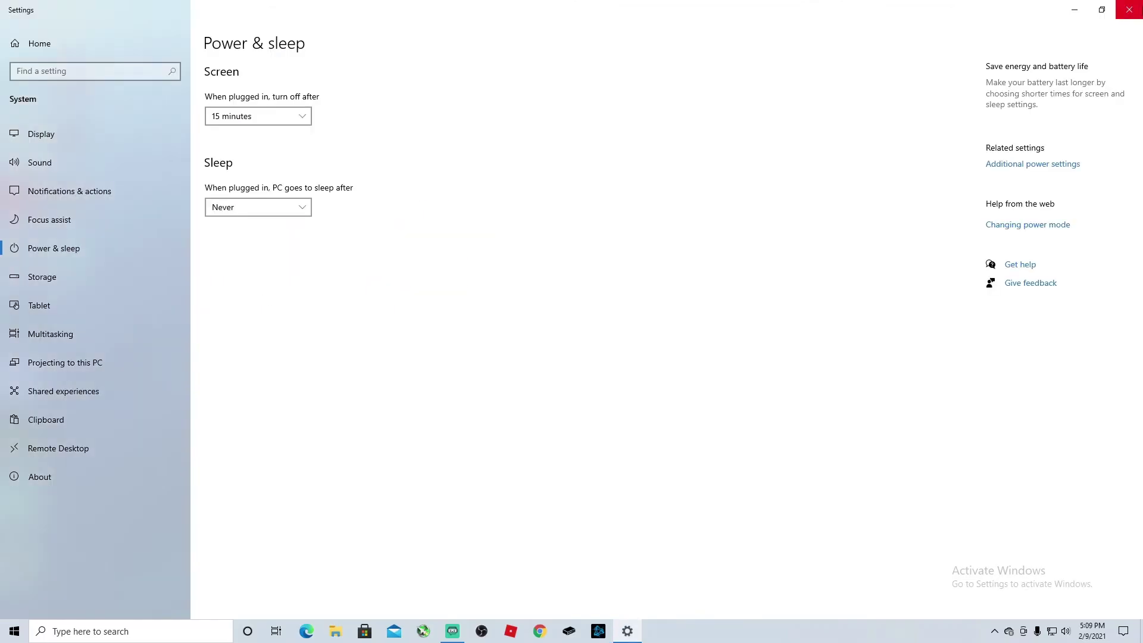
{"action": "left_click", "coordinate": [1134, 11]}
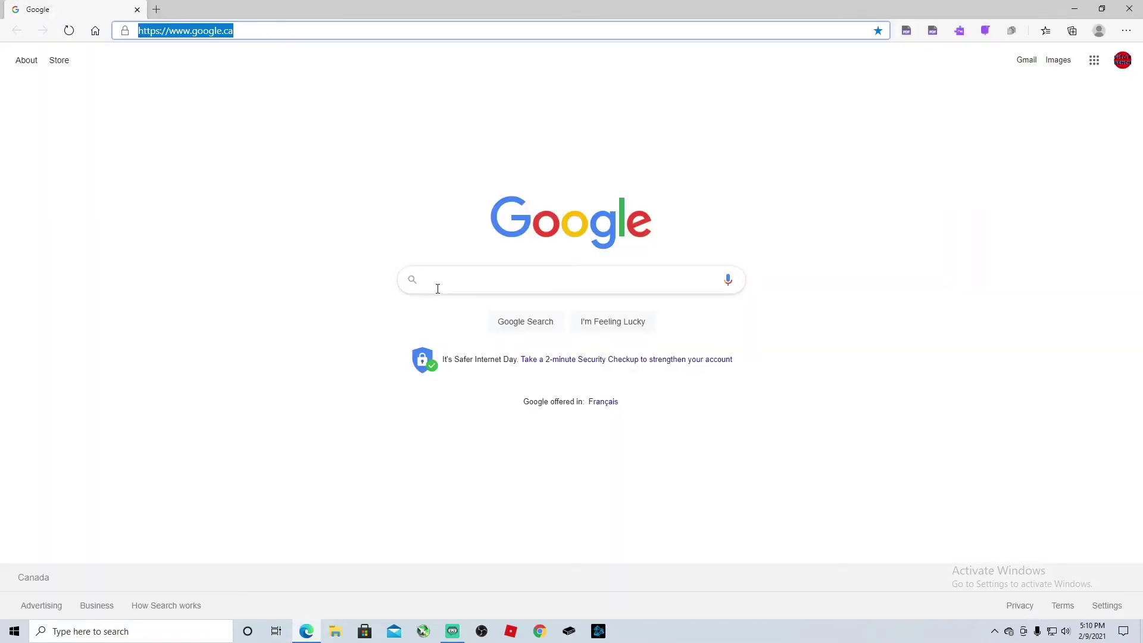
{"action": "type", "text": "amd"}
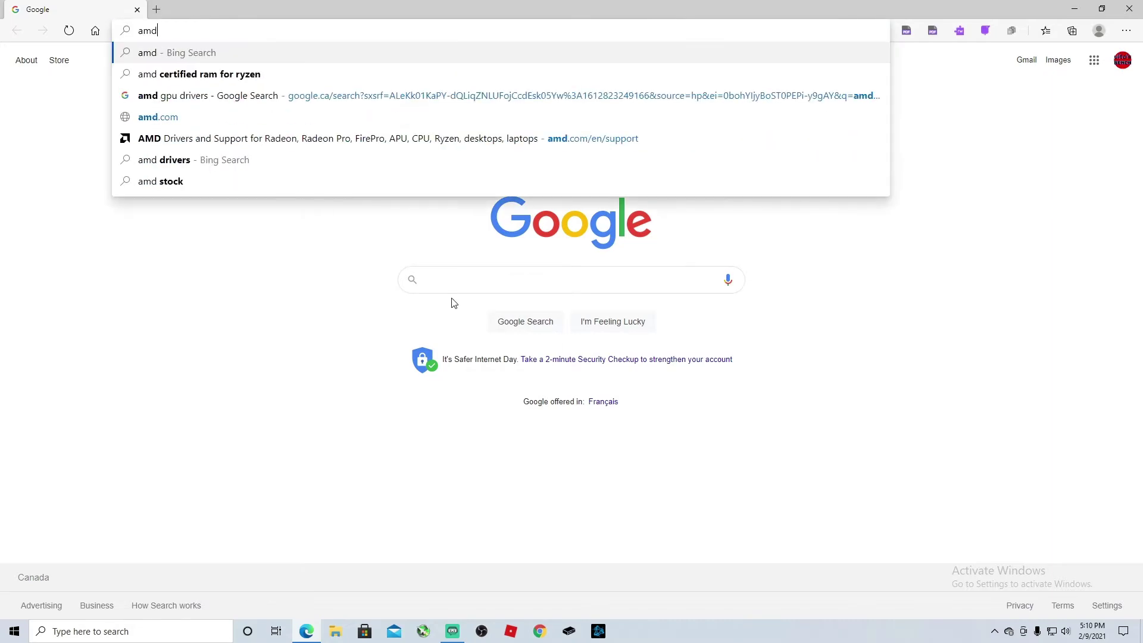
Search for 'amd' in Edge and dismiss the feedback popup on AMD's Drivers and Support page
{"action": "key", "text": "Return"}
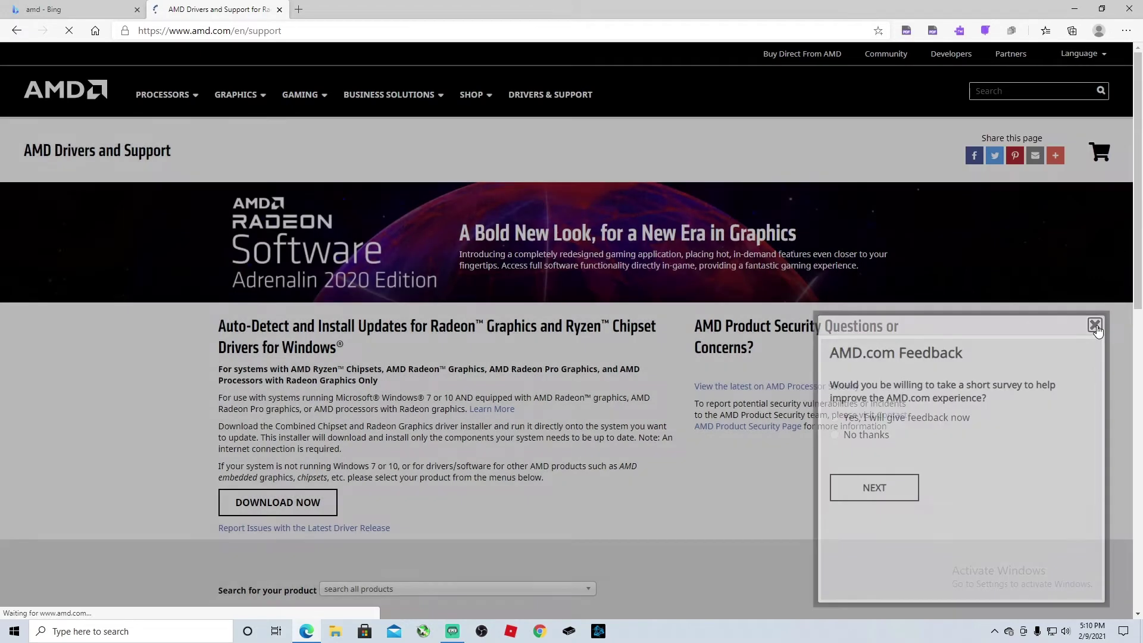
{"action": "left_click", "coordinate": [1095, 325]}
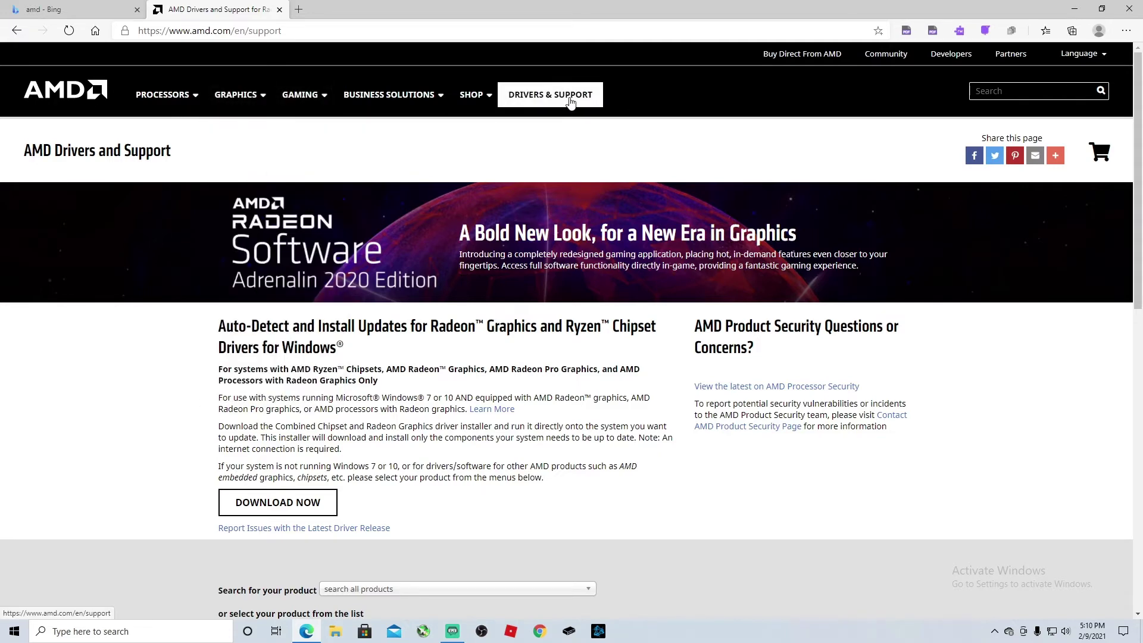
{"action": "scroll", "coordinate": [571, 103], "scroll_direction": "down", "scroll_amount": 3}
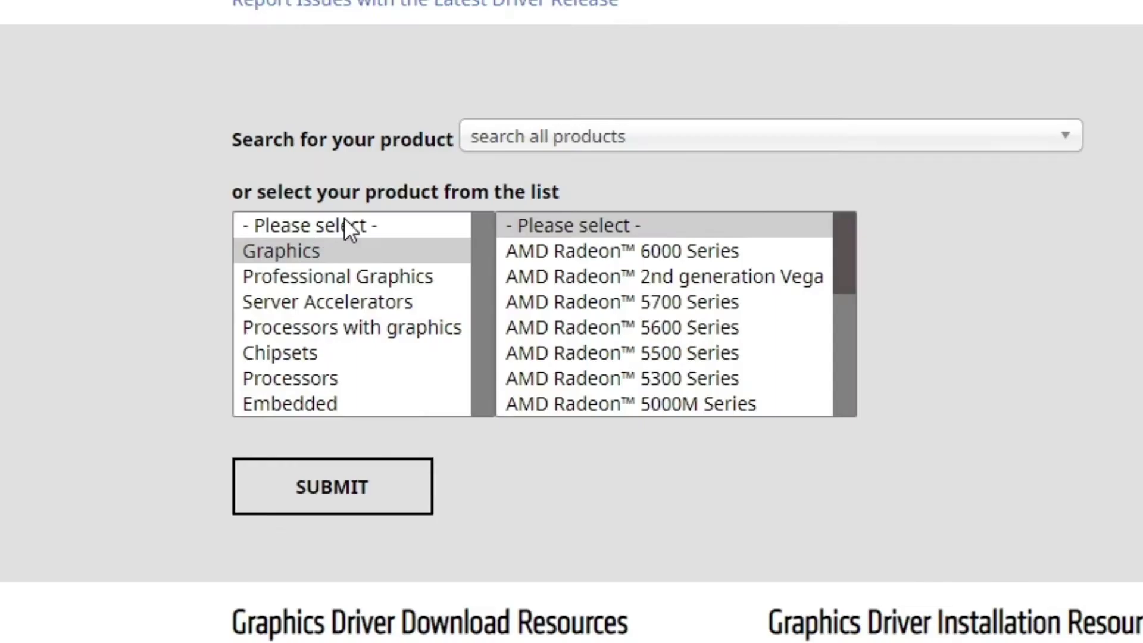
Choose Chipsets, AMD Socket AM4 and B550 in the product lists and submit
{"action": "left_click", "coordinate": [292, 355]}
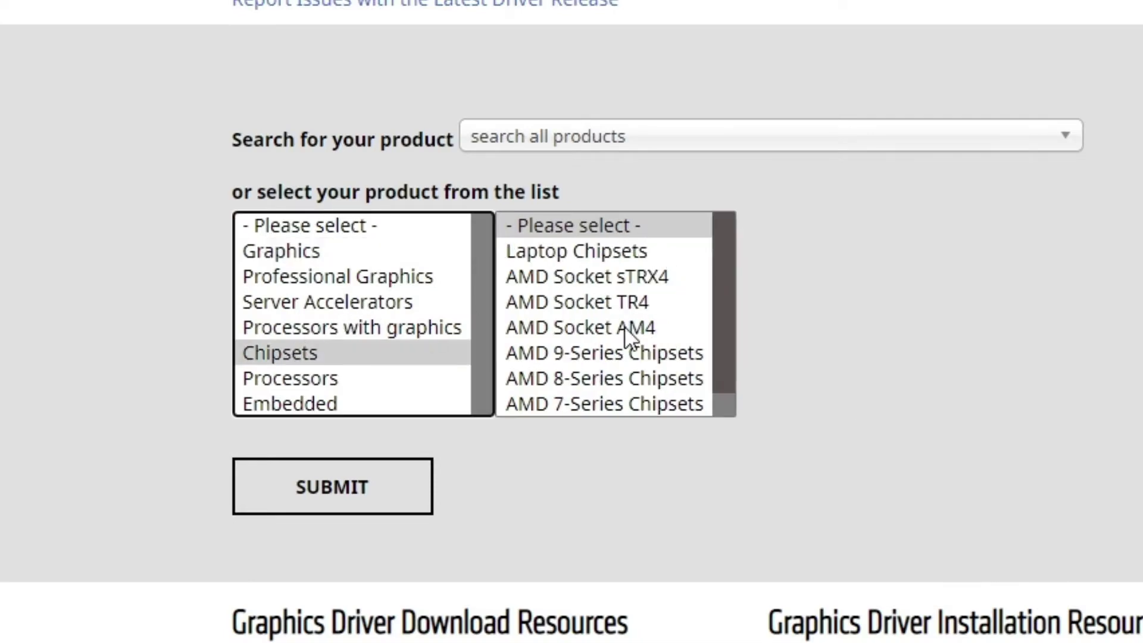
{"action": "left_click", "coordinate": [539, 331]}
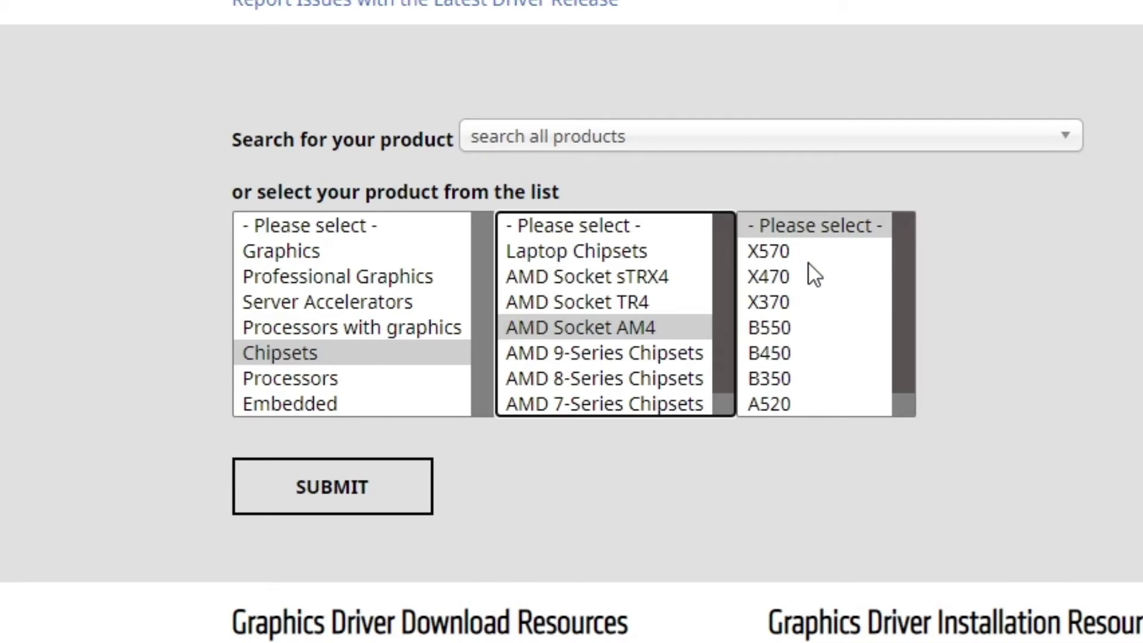
{"action": "left_click", "coordinate": [767, 326]}
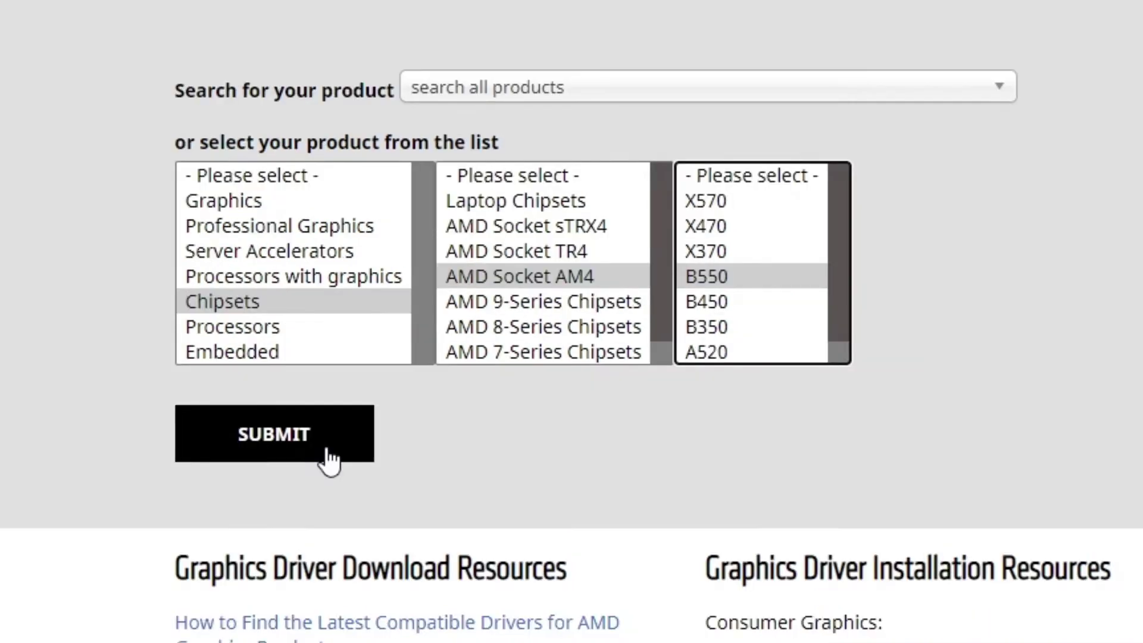
{"action": "left_click", "coordinate": [344, 463]}
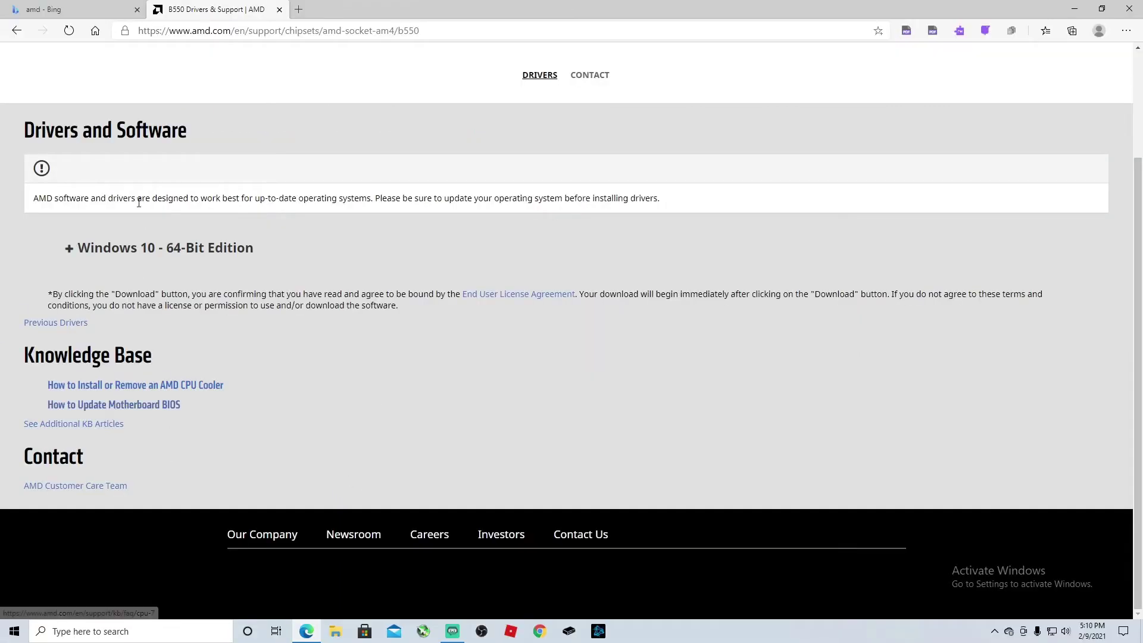
Expand Windows 10 - 64-Bit Edition and download AMD Chipset Drivers 2.13.27.501
{"action": "left_click", "coordinate": [128, 254]}
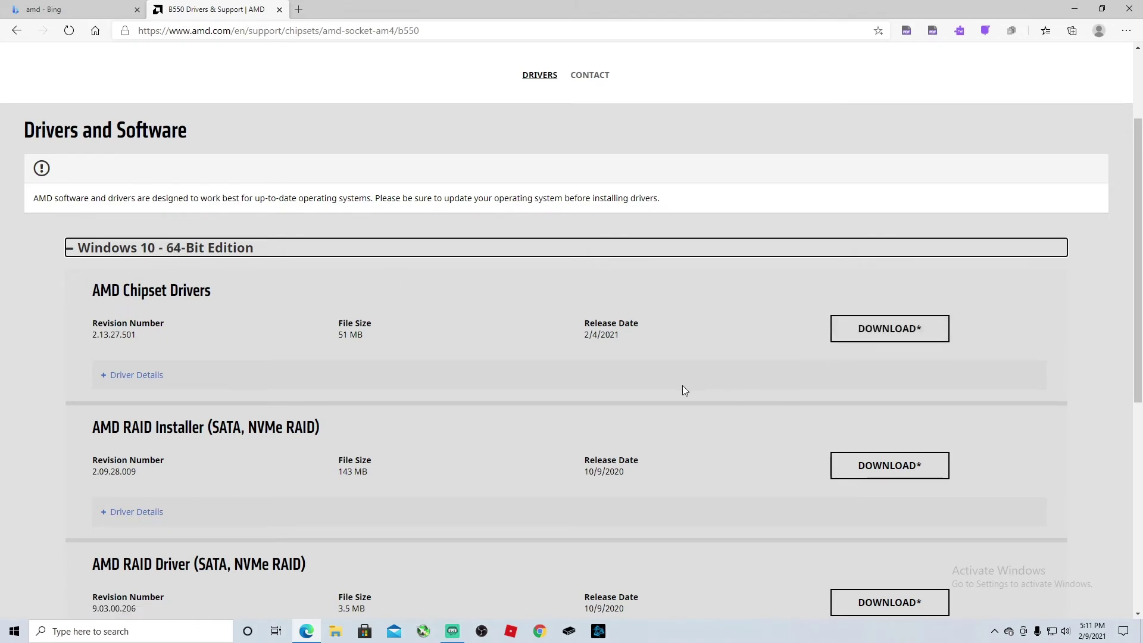
{"action": "left_click", "coordinate": [862, 328]}
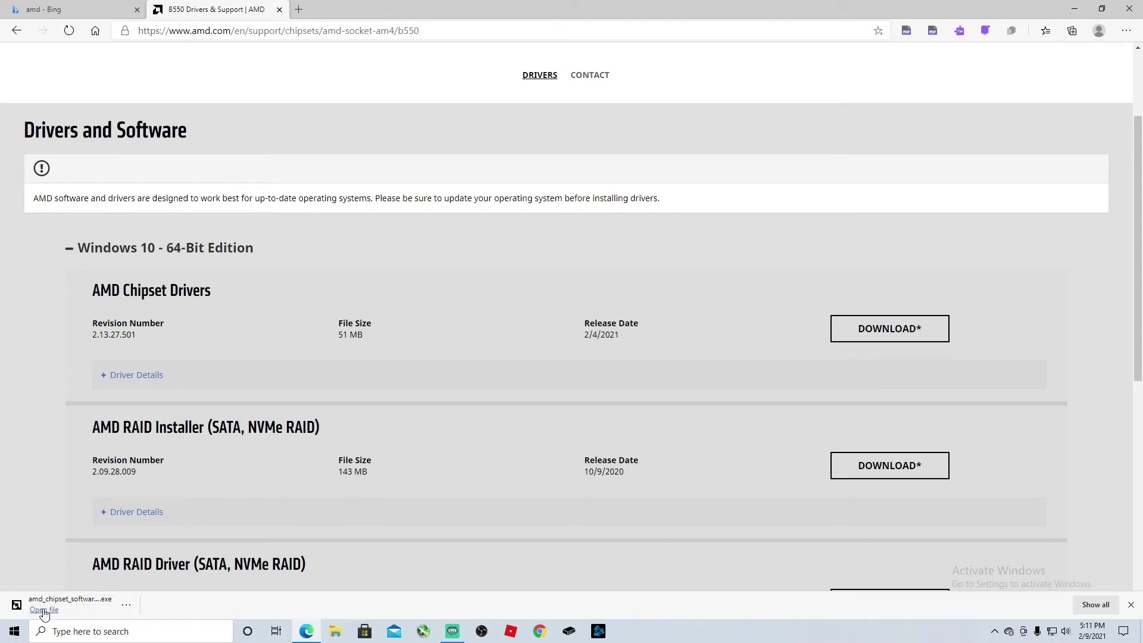
Launch the downloaded chipset installer and minimize Edge to reveal it
{"action": "left_click", "coordinate": [43, 610]}
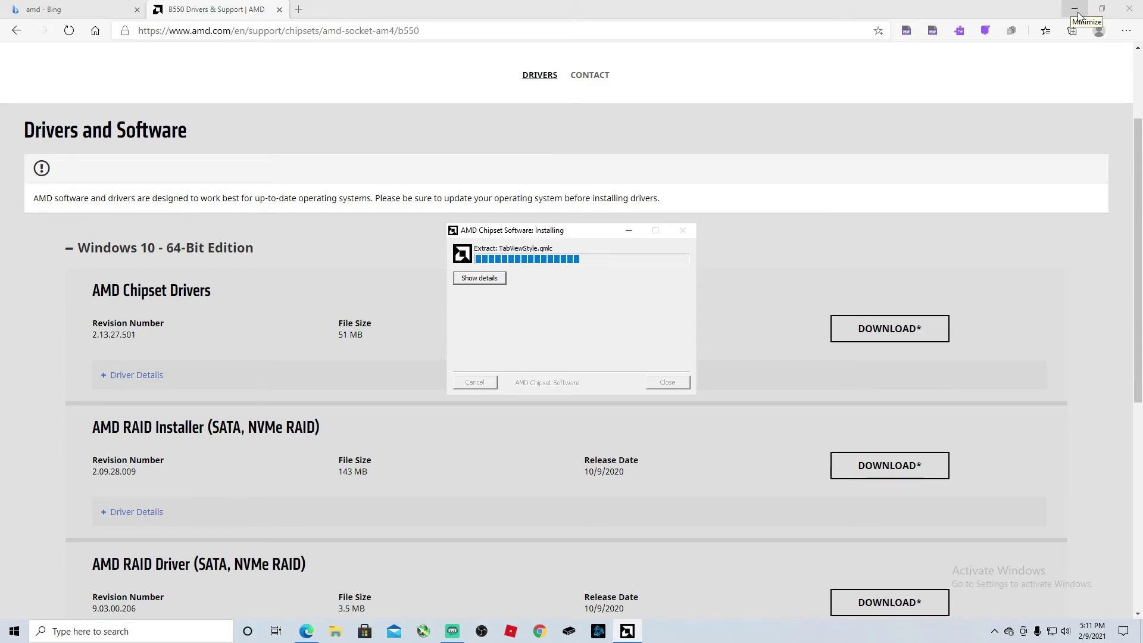
{"action": "left_click", "coordinate": [1078, 13]}
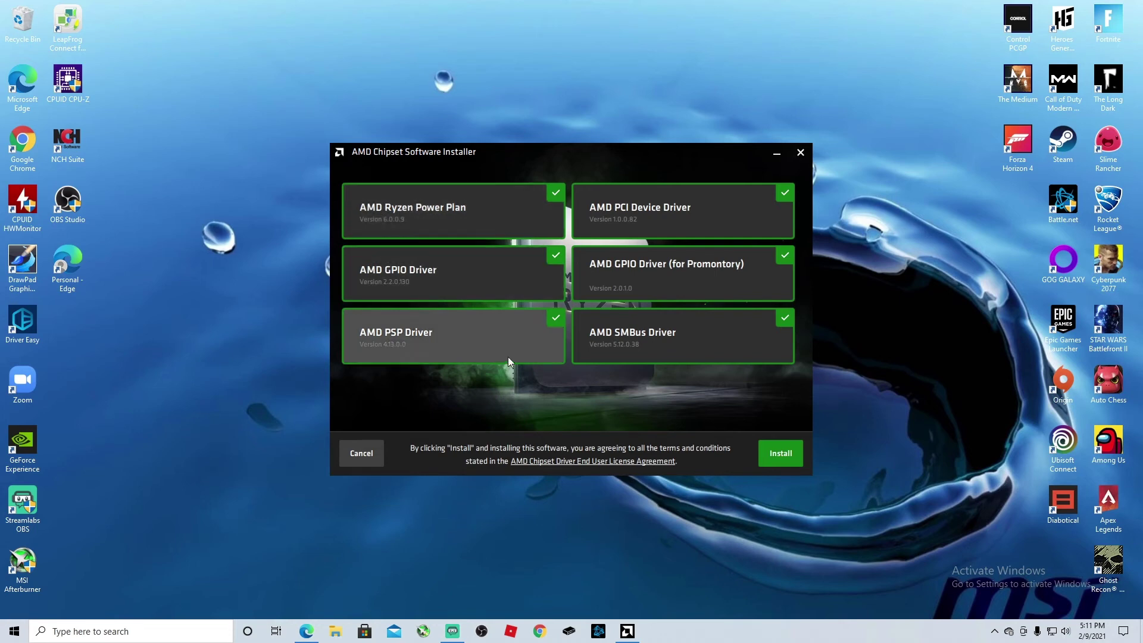
Deselect the PSP, GPIO, SMBus and PCI drivers, install only AMD Ryzen Power Plan, then close
{"action": "left_click", "coordinate": [551, 327]}
{"action": "left_click", "coordinate": [498, 277]}
{"action": "left_click", "coordinate": [590, 280]}
{"action": "left_click", "coordinate": [660, 324]}
{"action": "left_click", "coordinate": [672, 216]}
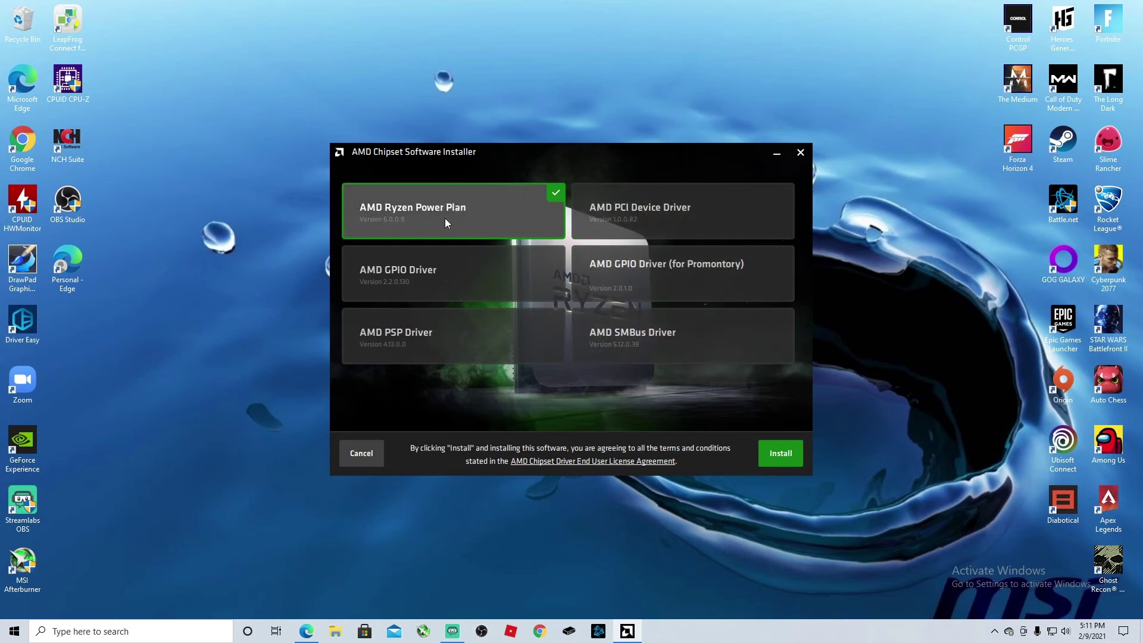
{"action": "left_click", "coordinate": [783, 452]}
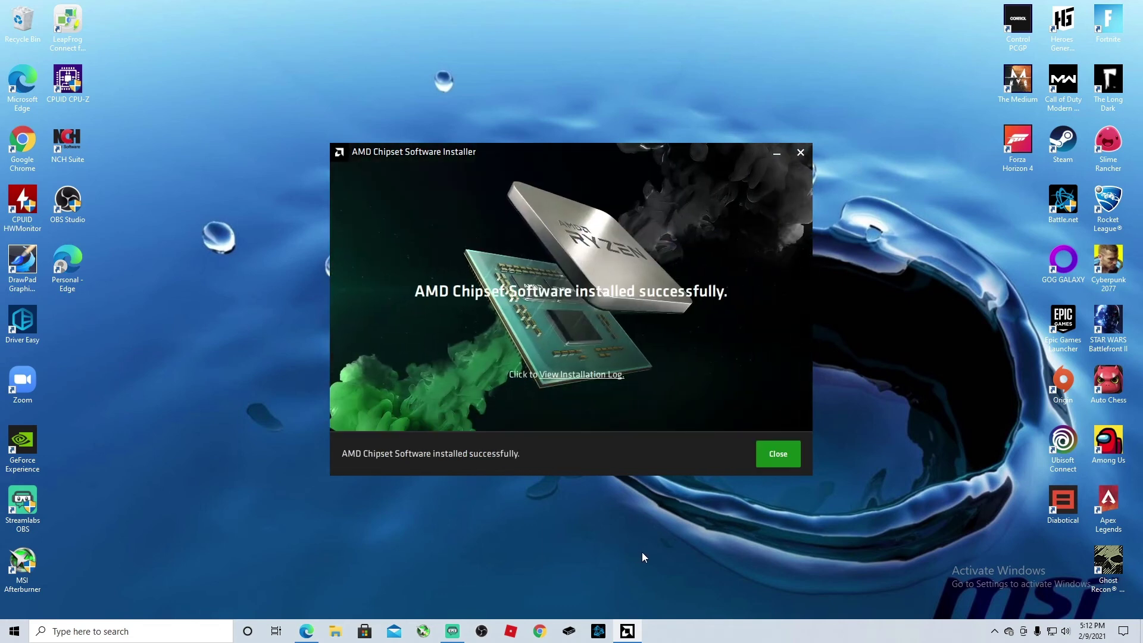
{"action": "left_click", "coordinate": [778, 453]}
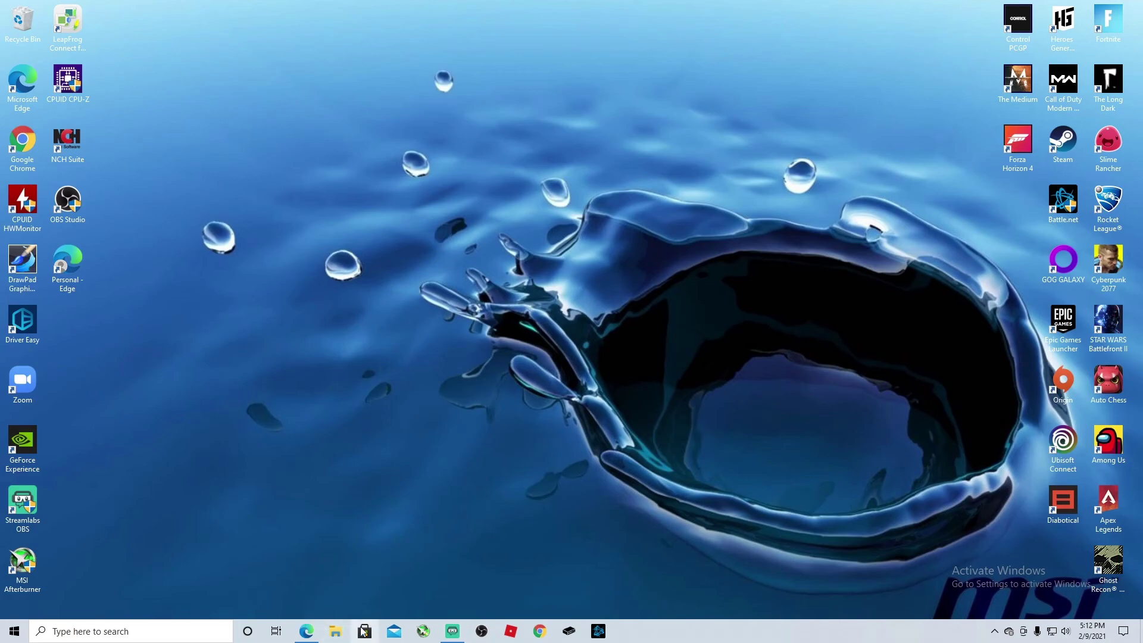
Go from the desktop's Display settings through Power & sleep to Additional power settings
{"action": "right_click", "coordinate": [453, 339]}
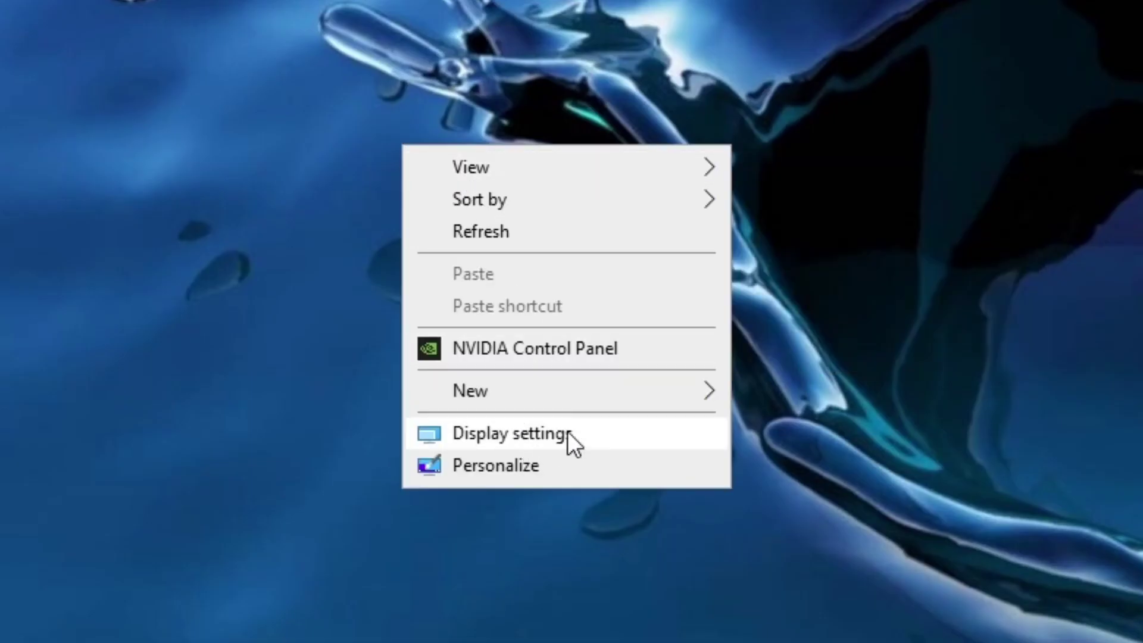
{"action": "left_click", "coordinate": [566, 431]}
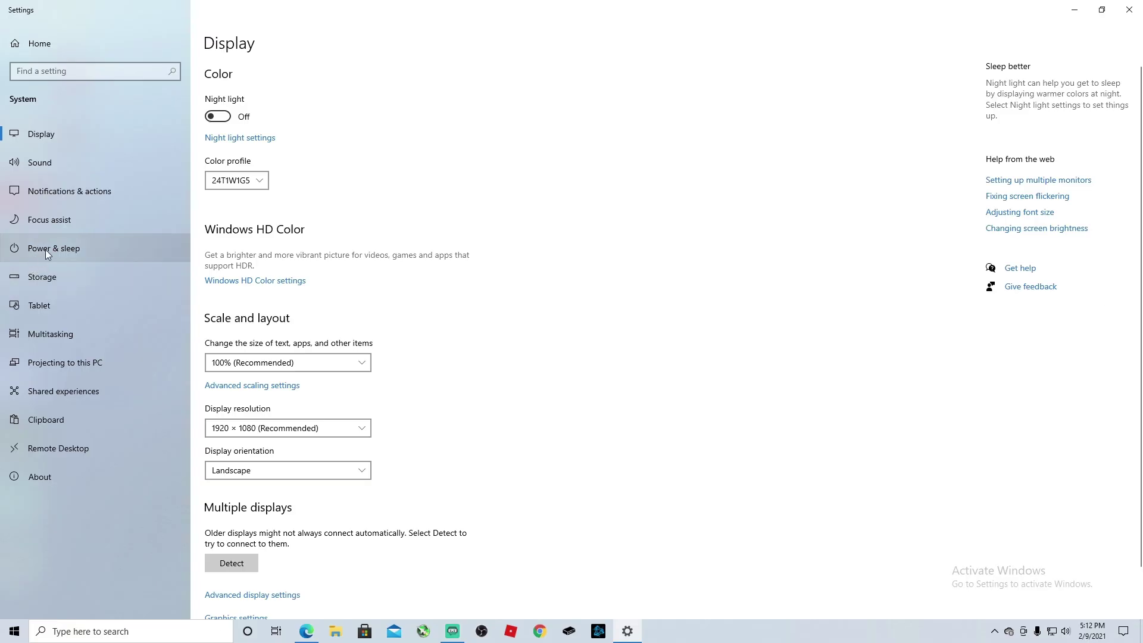
{"action": "left_click", "coordinate": [42, 251]}
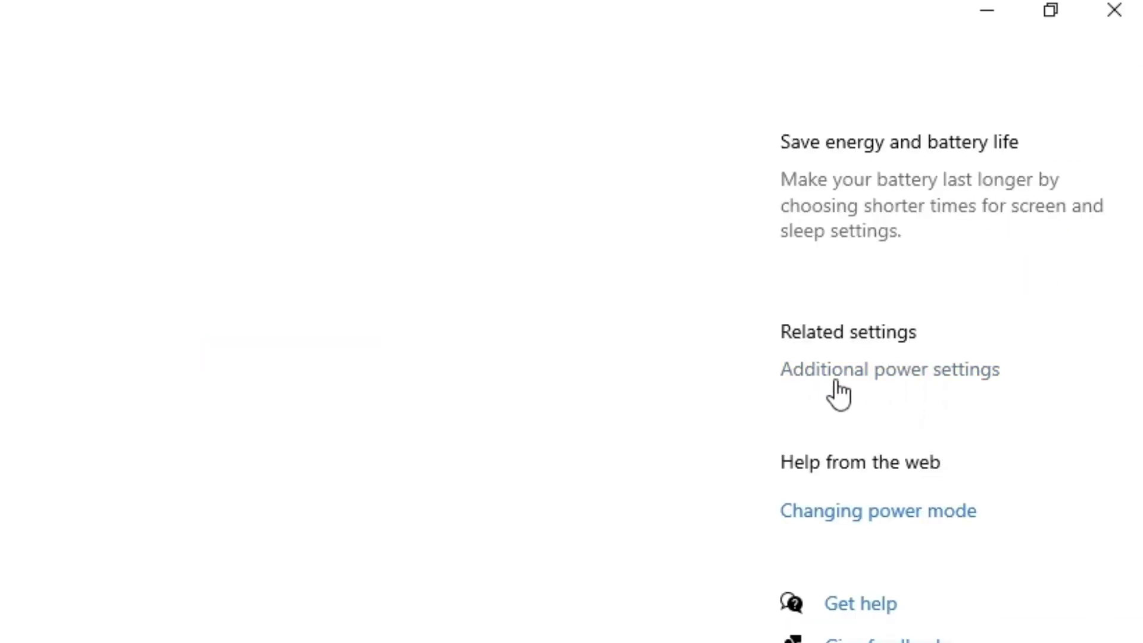
{"action": "left_click", "coordinate": [905, 375]}
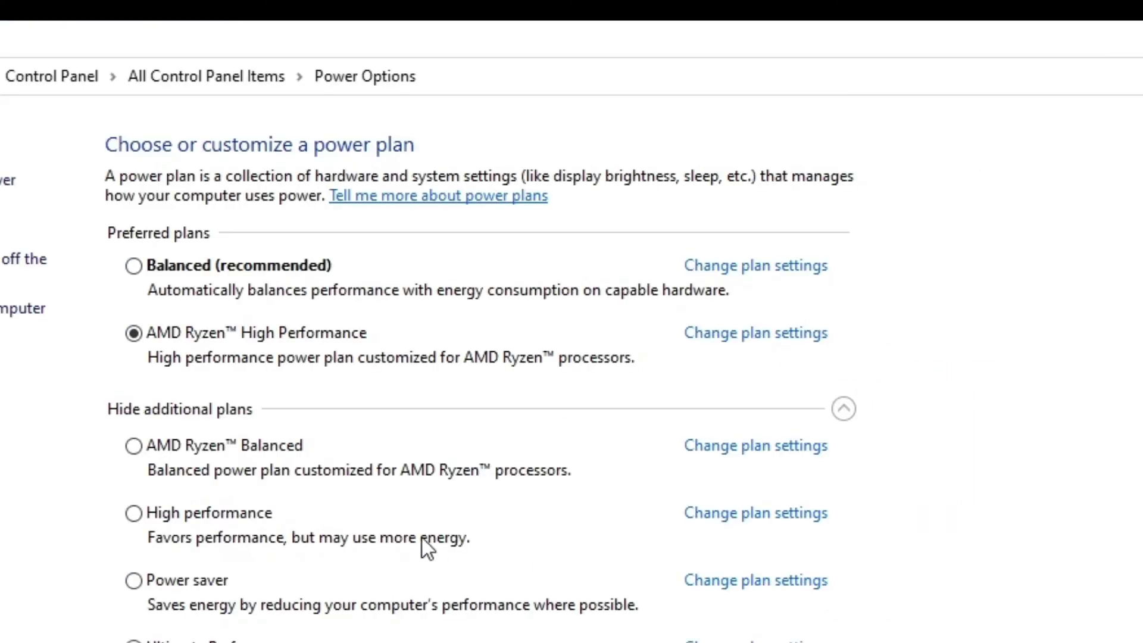